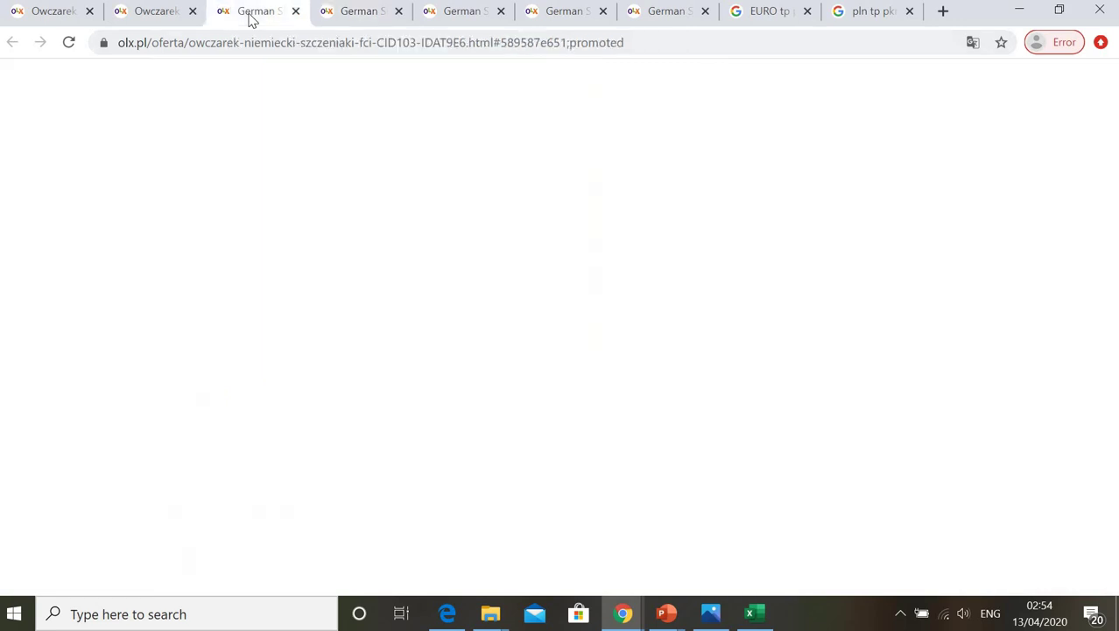
Review the German Shepherd puppies FCI listing on OLX, including its price, pedigree description and photos.
scroll(170, 247, "down", 5)
scroll(170, 247, "up", 15)
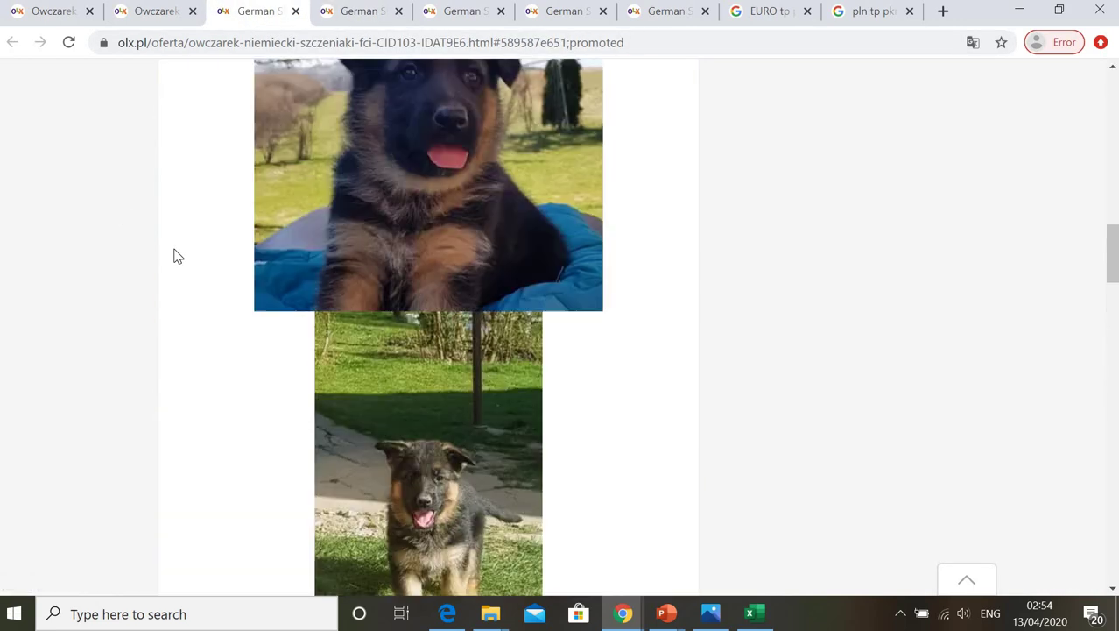
scroll(175, 247, "up", 3)
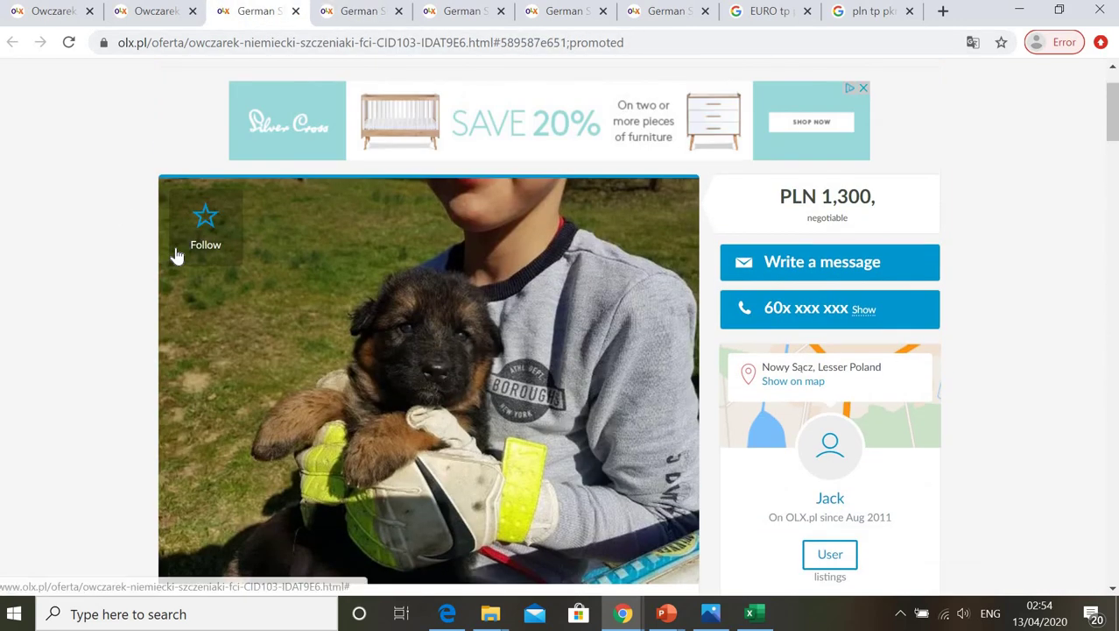
scroll(198, 219, "down", 4)
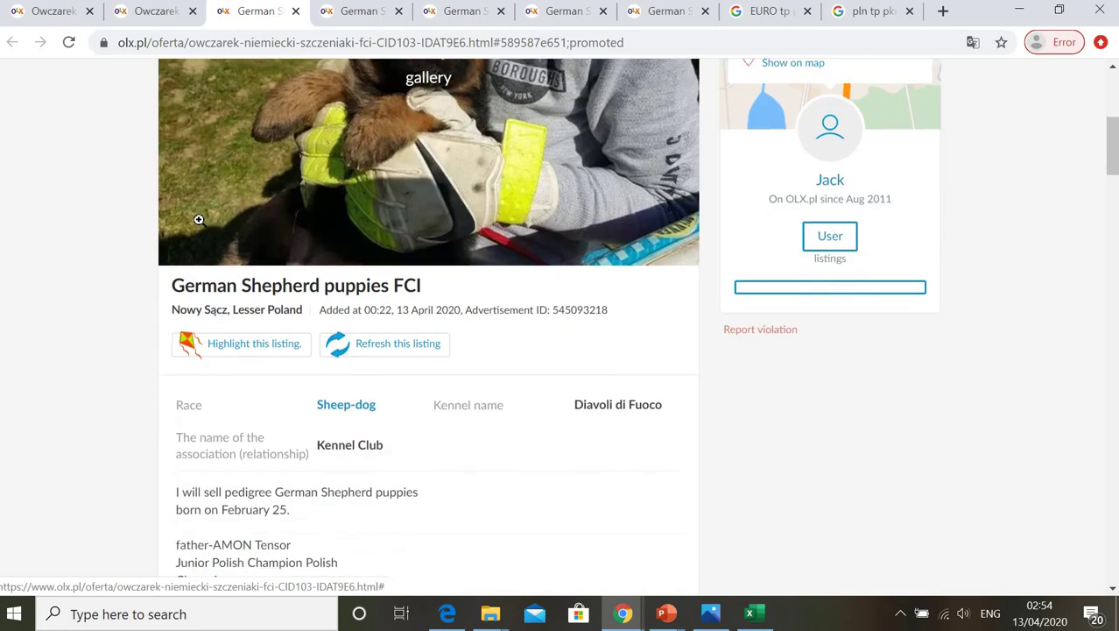
scroll(407, 267, "down", 3)
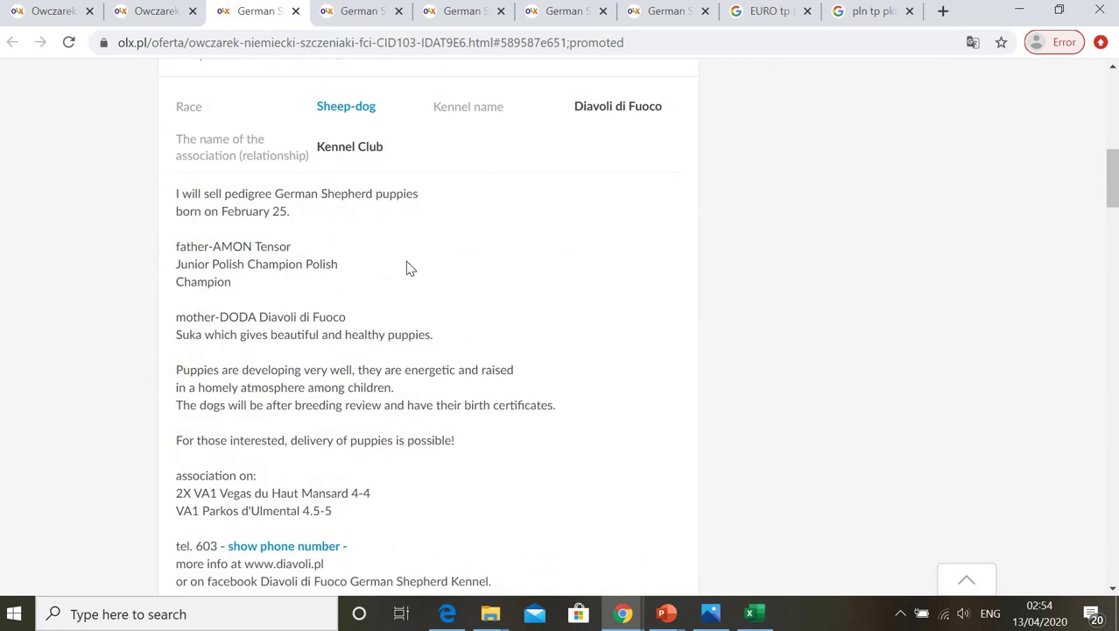
scroll(408, 261, "down", 8)
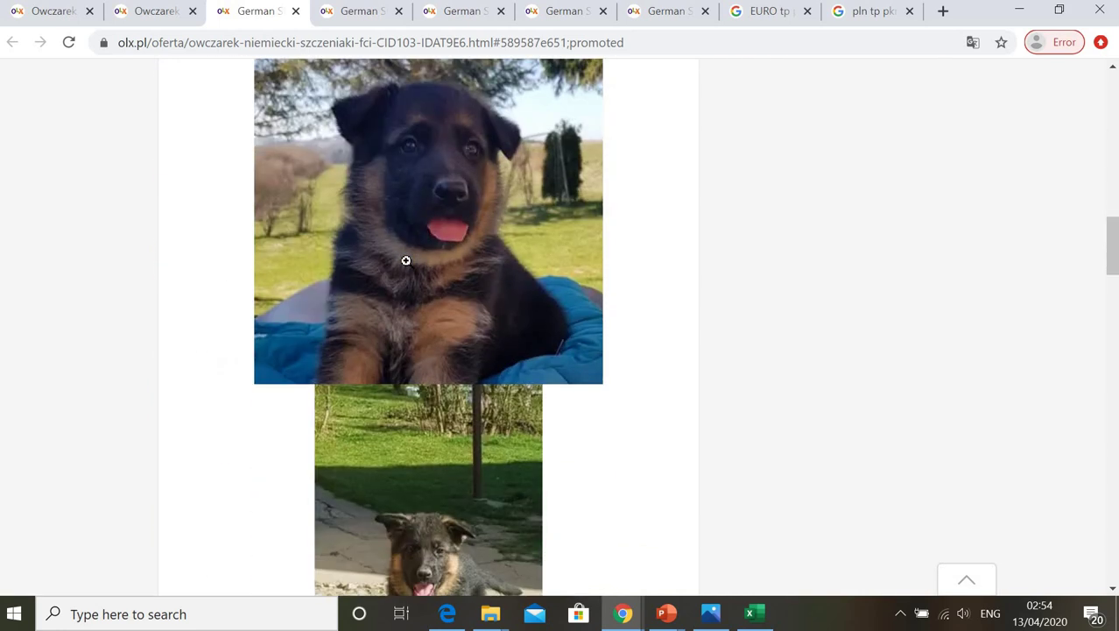
scroll(407, 261, "down", 8)
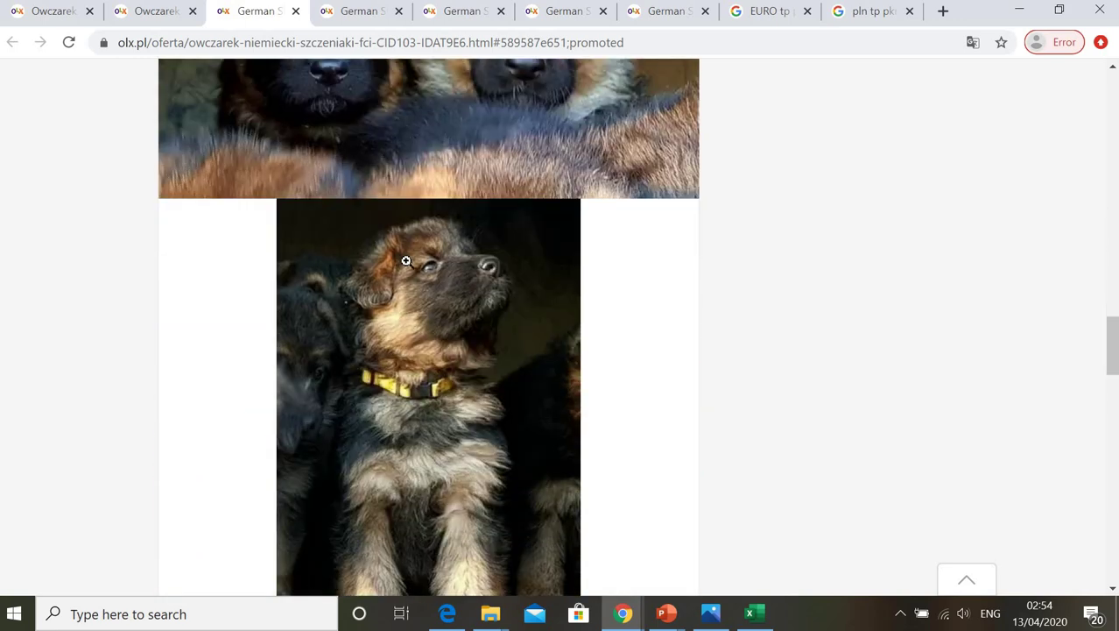
scroll(406, 261, "down", 9)
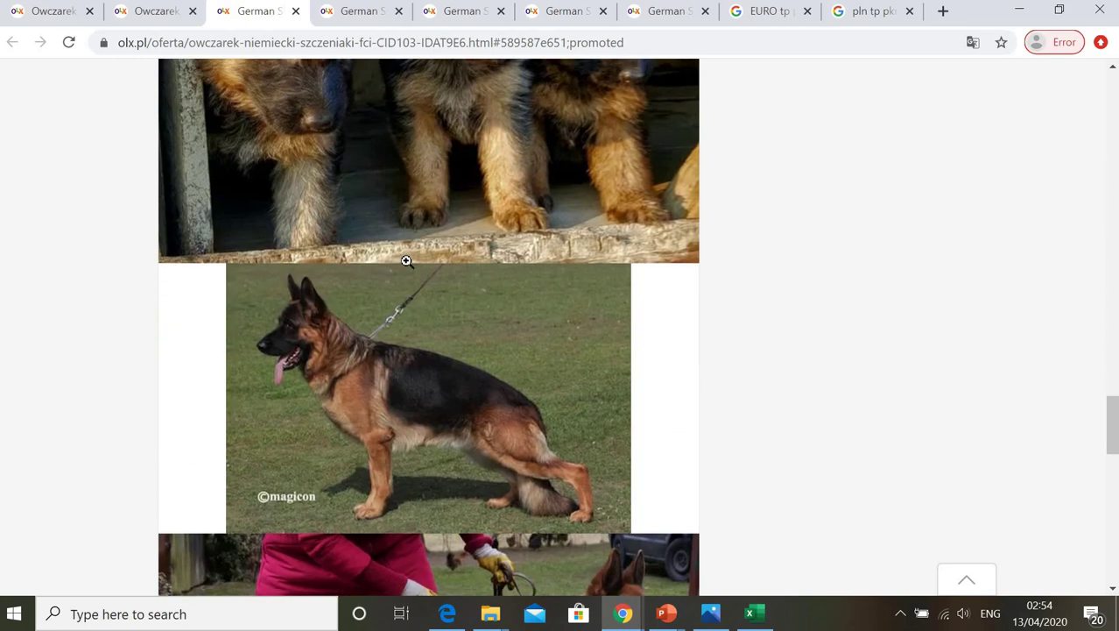
scroll(407, 261, "down", 4)
Switch to the Long-haired German Shepherd Dog listing and review its price, kennel details, description and photos.
left_click(149, 11)
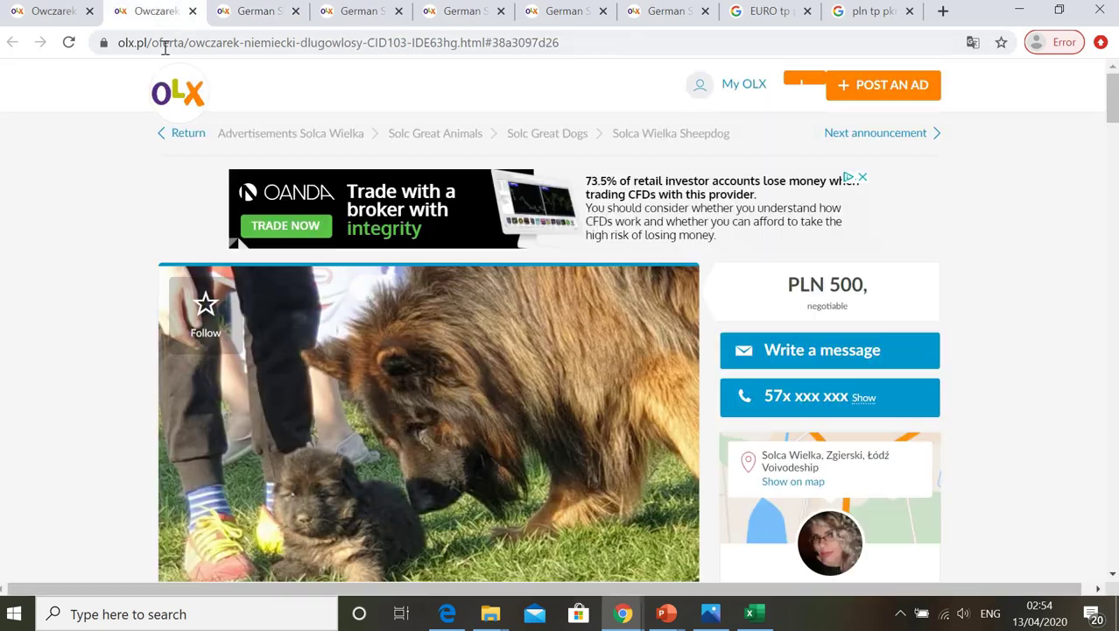
scroll(403, 314, "down", 3)
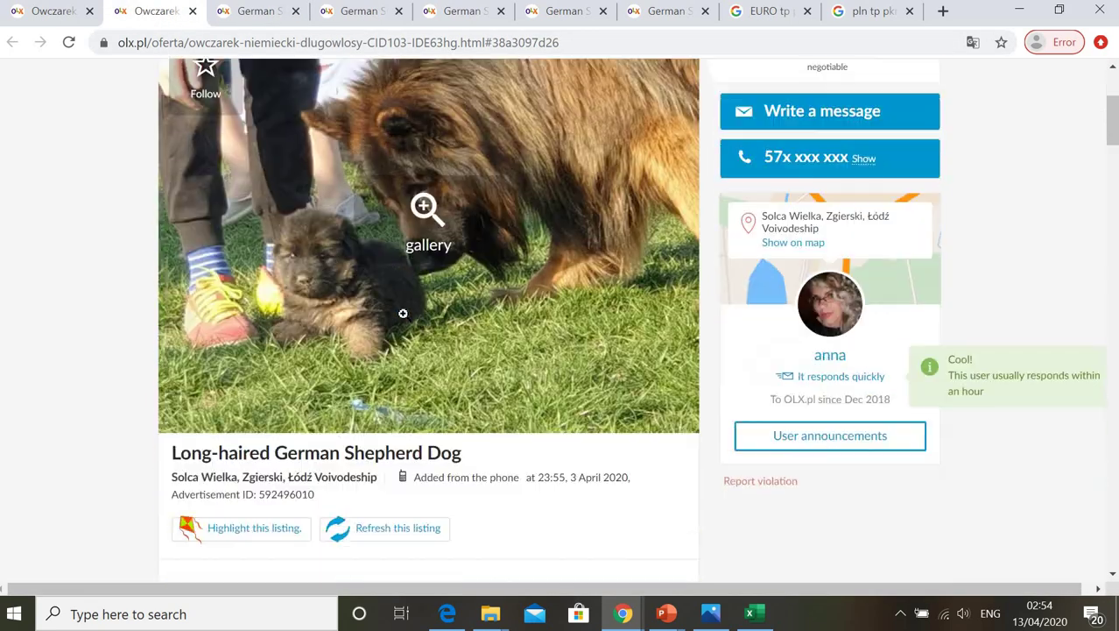
scroll(402, 313, "up", 1)
scroll(403, 312, "down", 4)
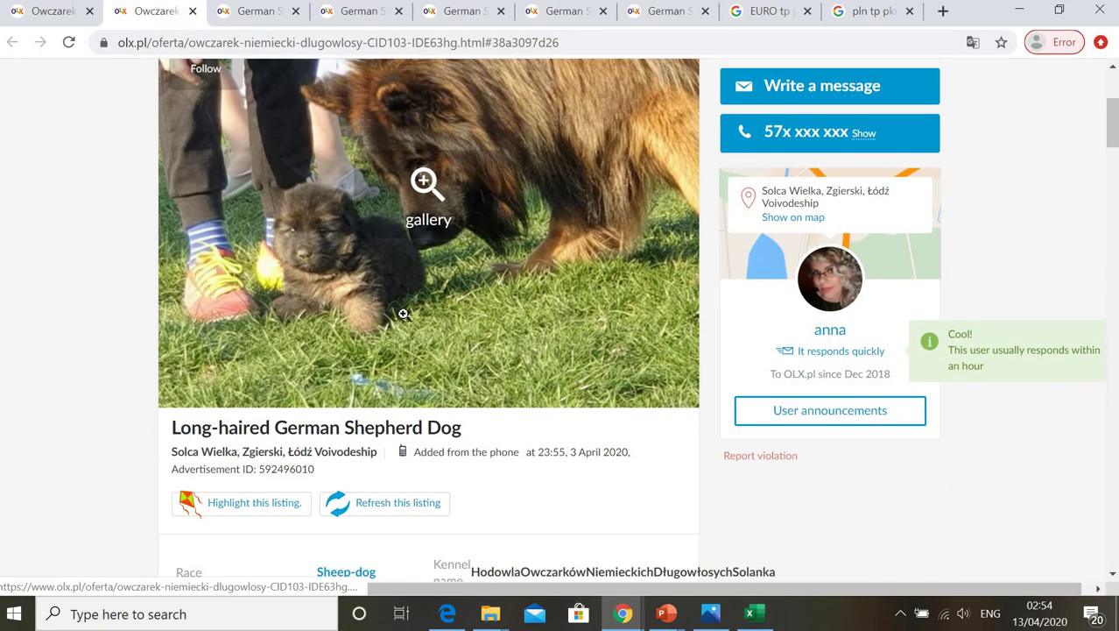
scroll(406, 321, "down", 3)
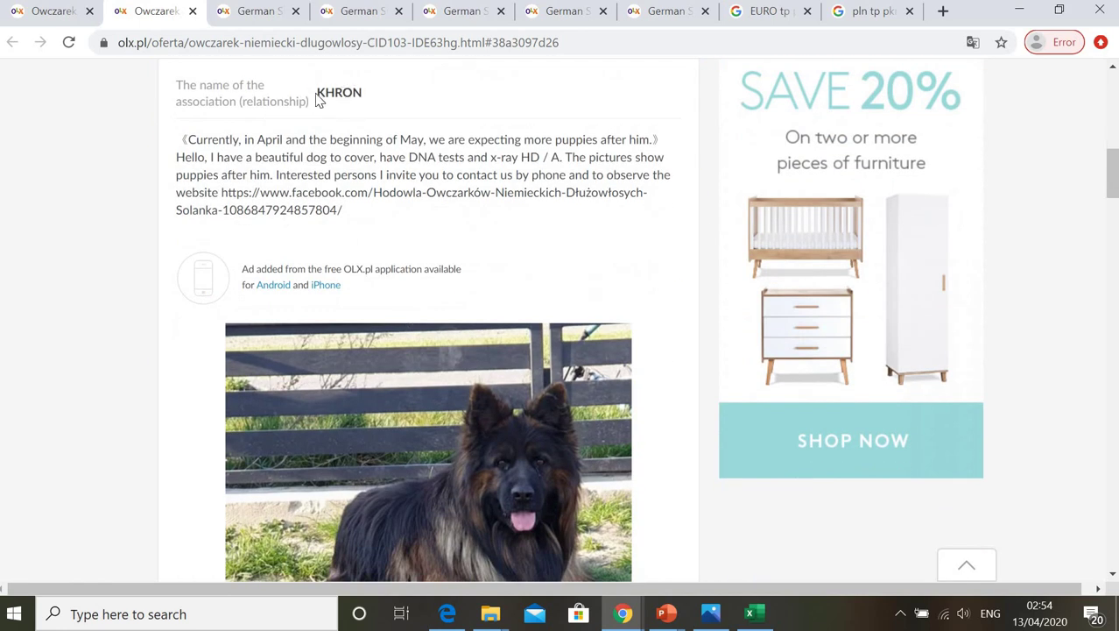
scroll(470, 339, "down", 7)
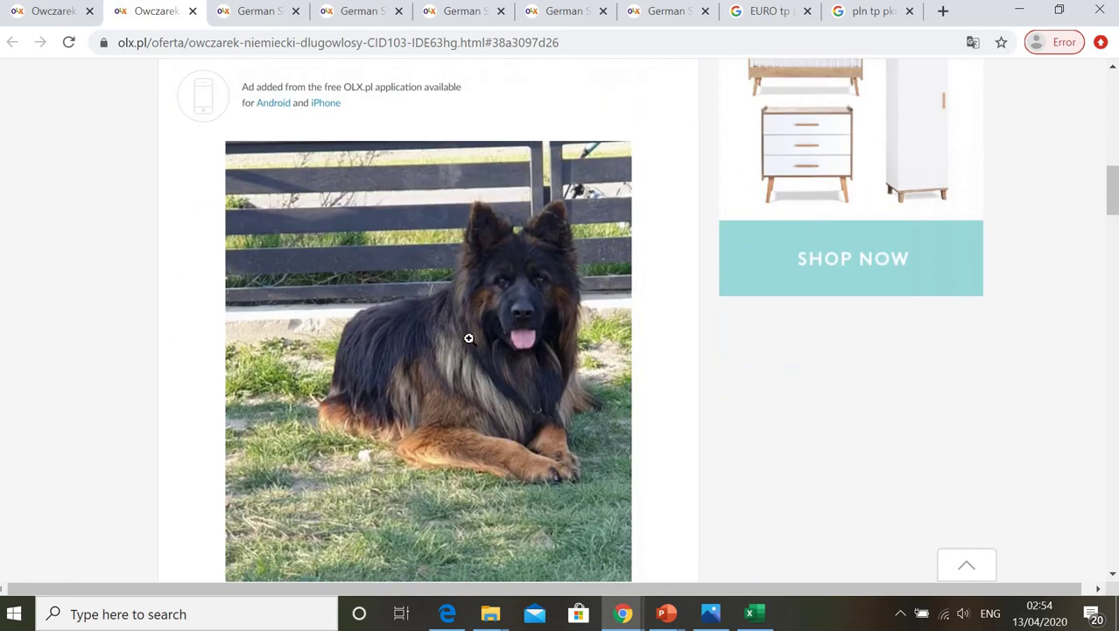
scroll(469, 339, "down", 10)
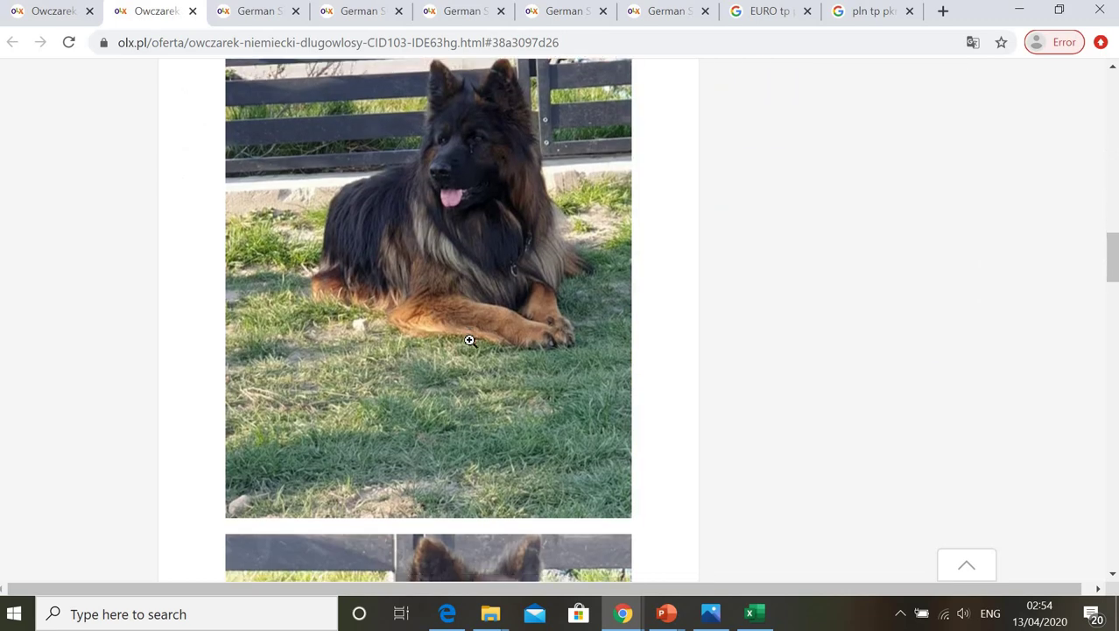
scroll(469, 340, "down", 10)
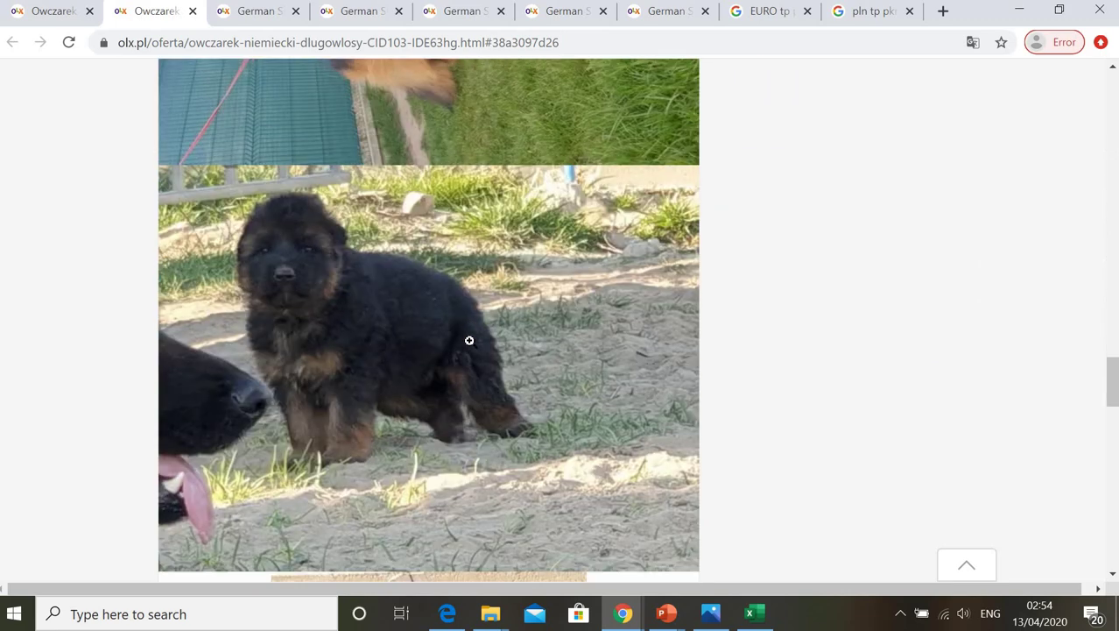
scroll(469, 341, "down", 5)
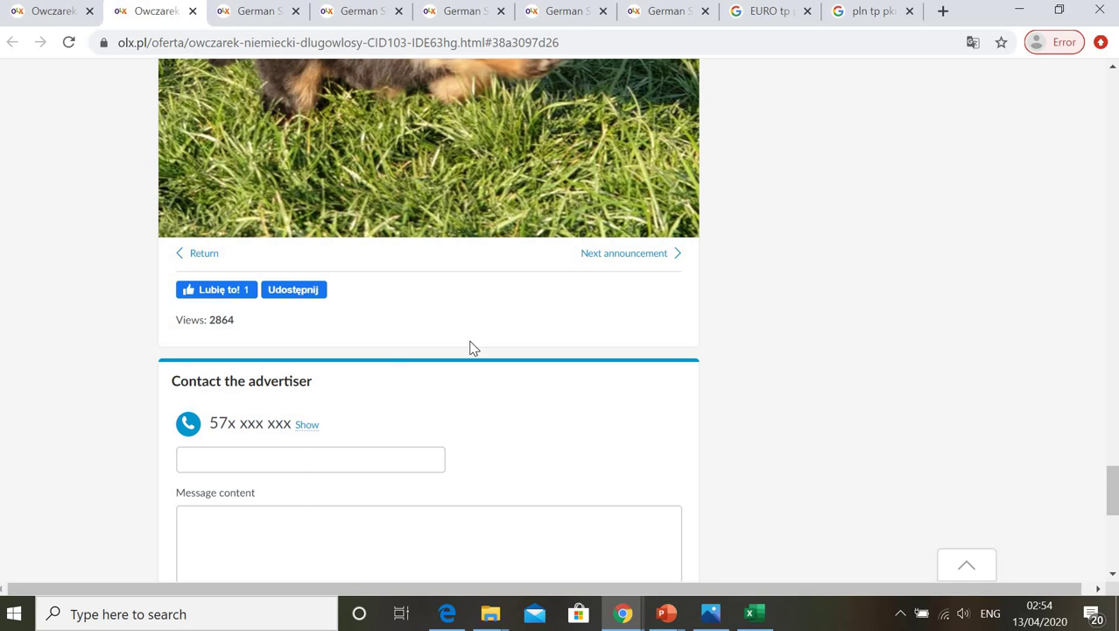
View the Warsaw to Islamabad dog shipment quote in Photos and examine the puppy costs in C3:C7 of the Excel workbook.
left_click(712, 615)
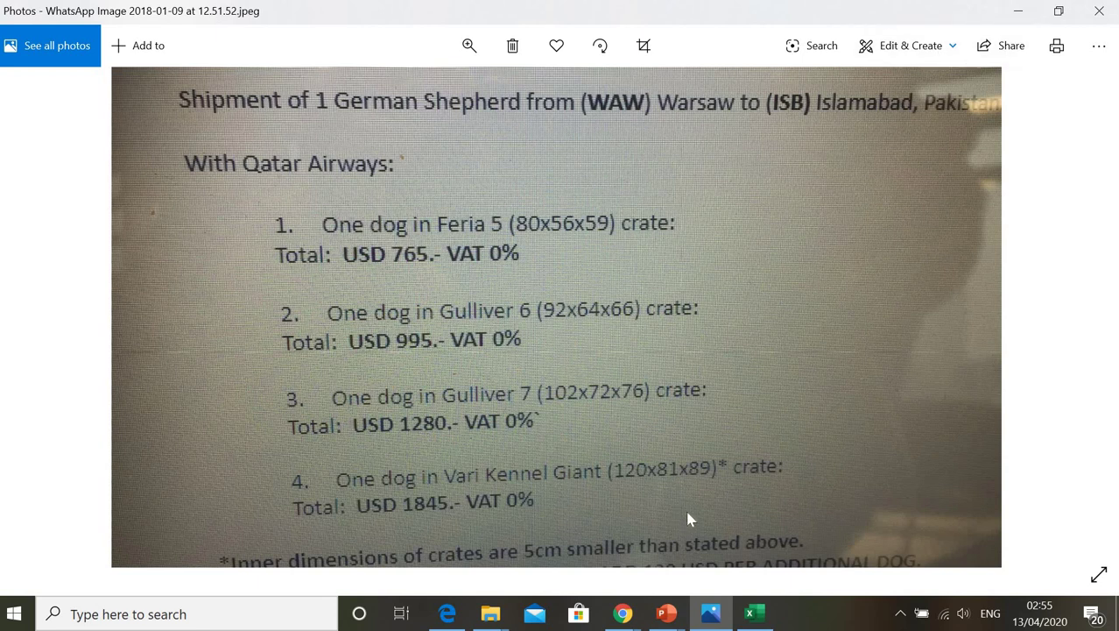
left_click(753, 617)
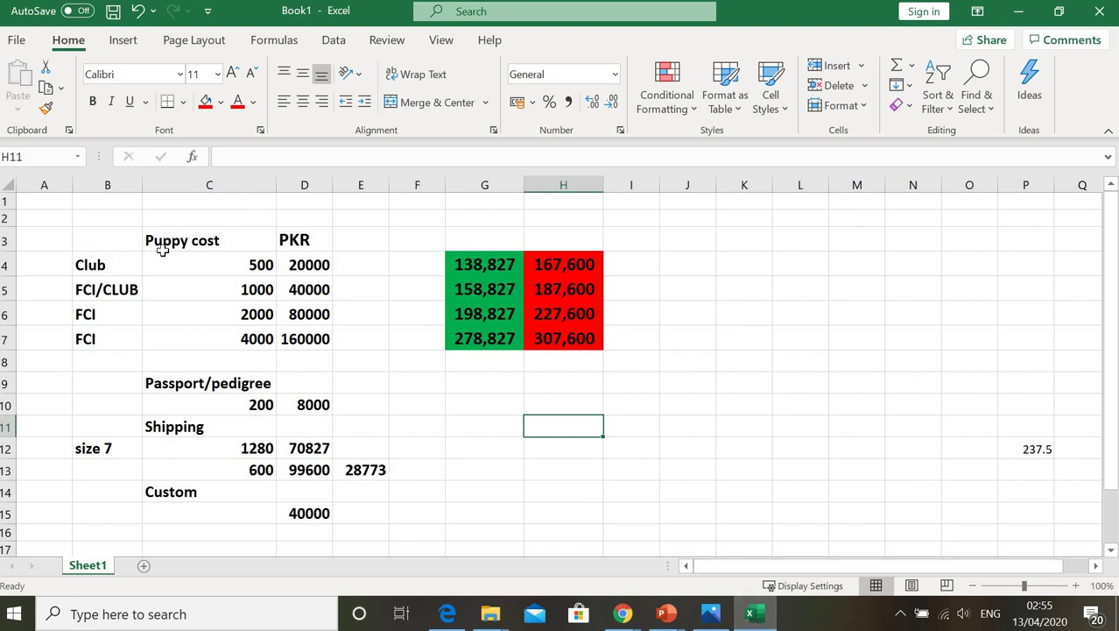
left_click(220, 238)
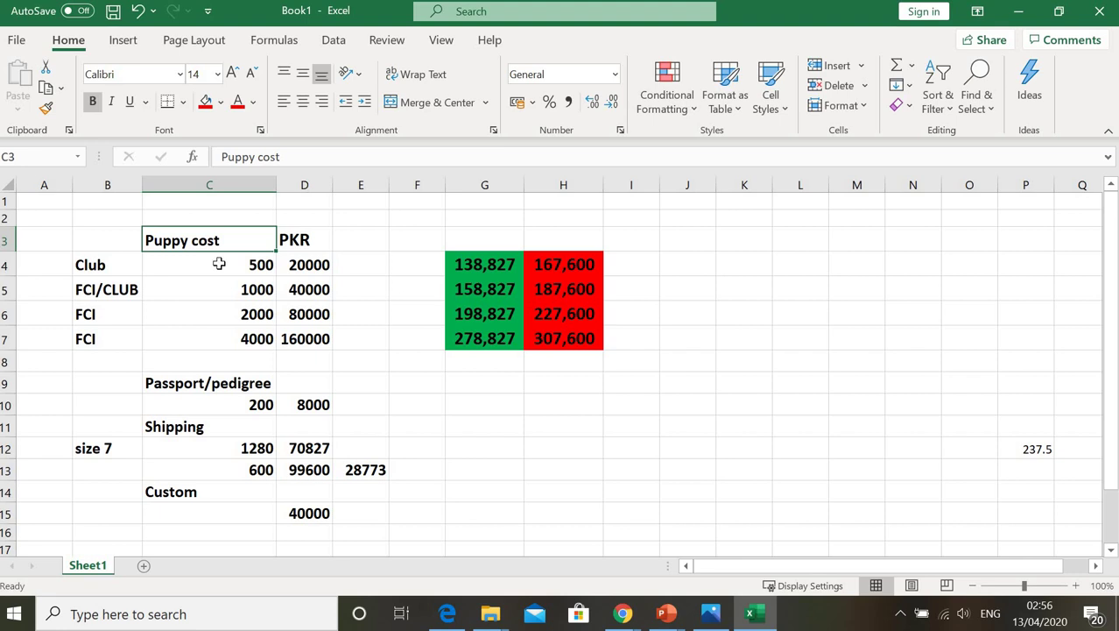
left_click(219, 264)
left_click(220, 287)
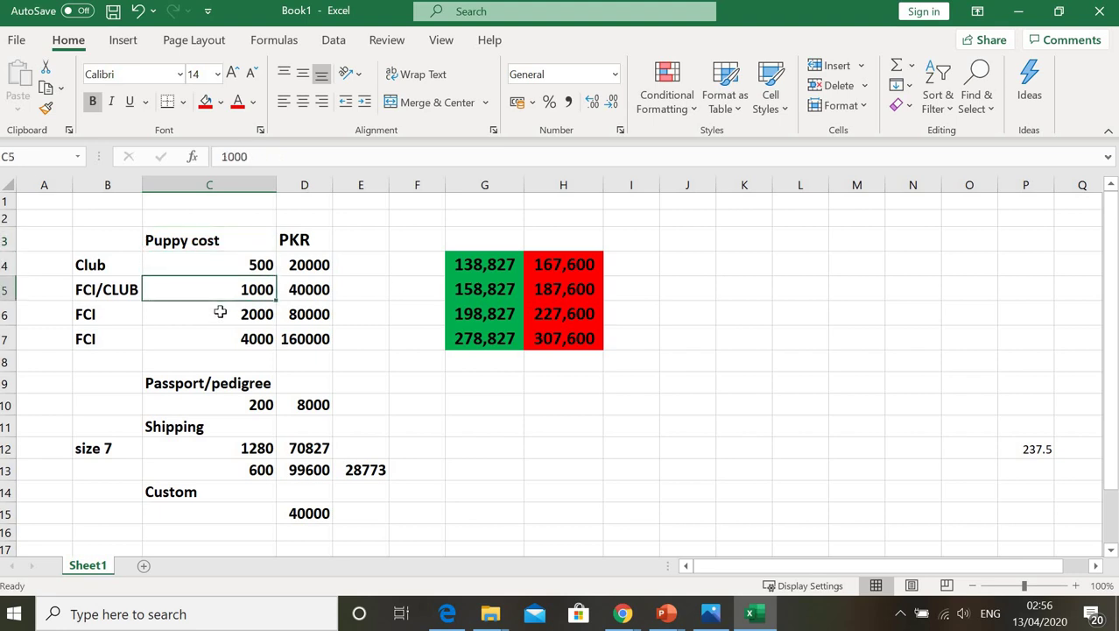
left_click(219, 317)
left_click(221, 336)
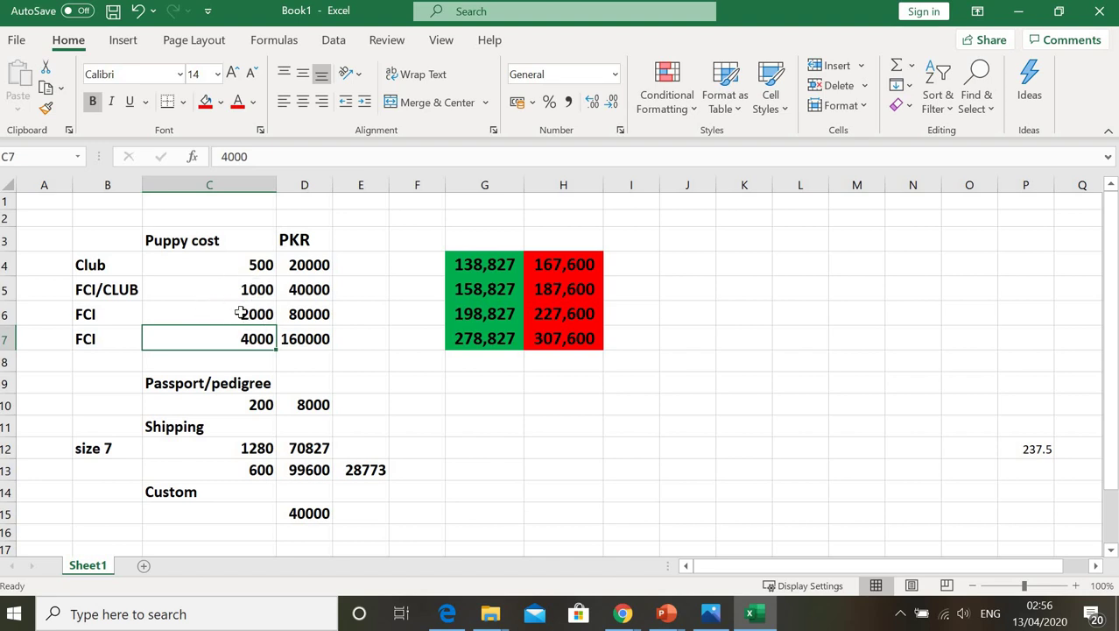
left_click(206, 265)
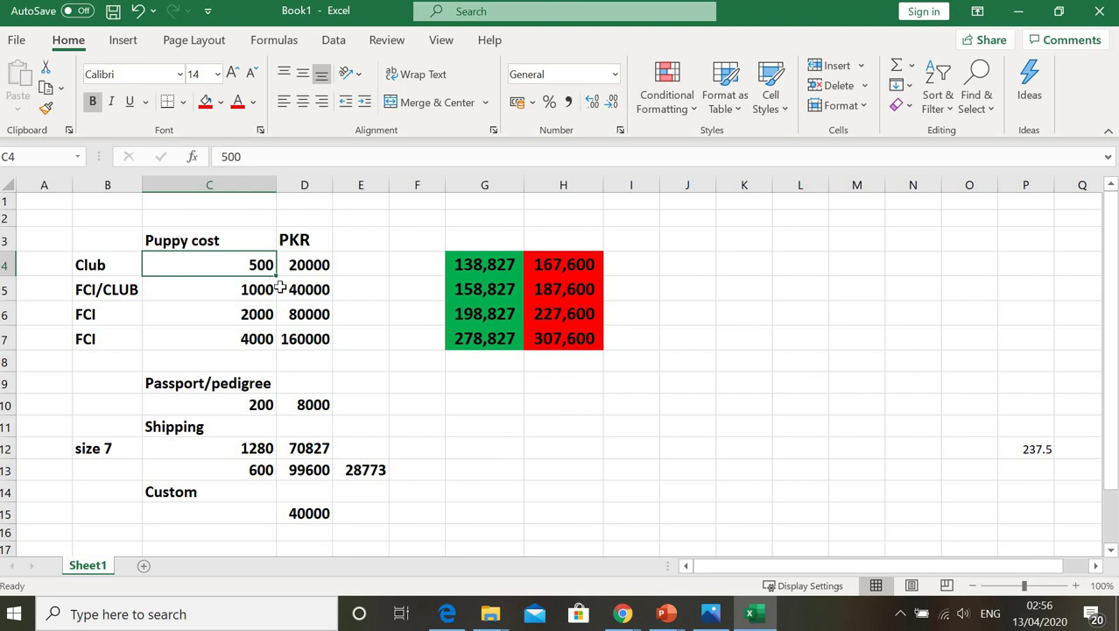
Inspect the PKR conversion formulas for the Club and highest FCI puppy costs and the passport/pedigree fee.
left_click(321, 265)
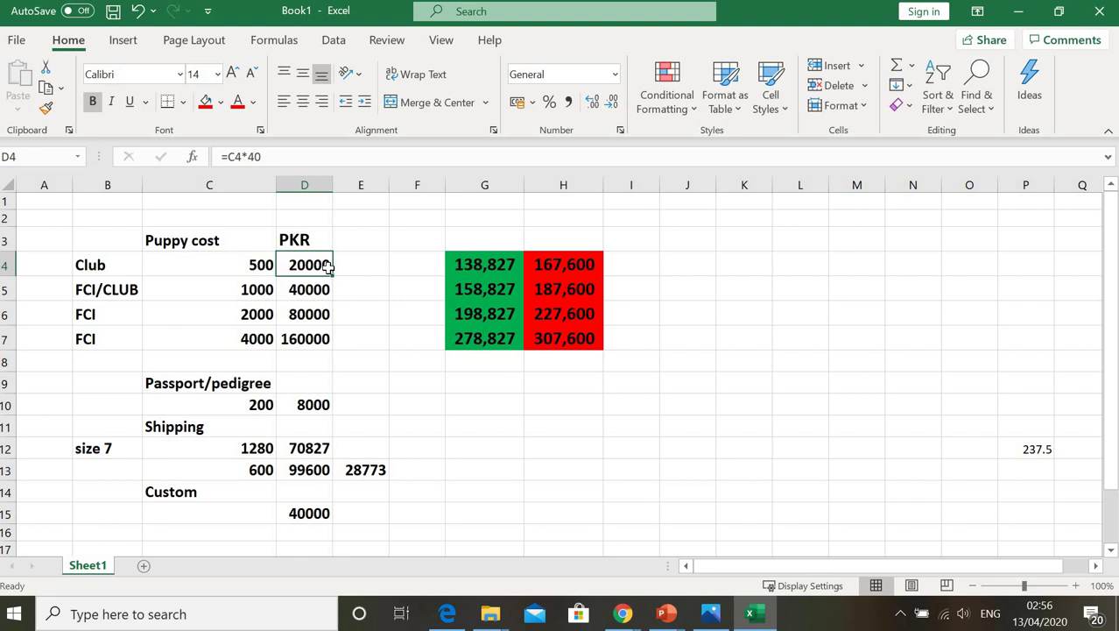
left_click(316, 341)
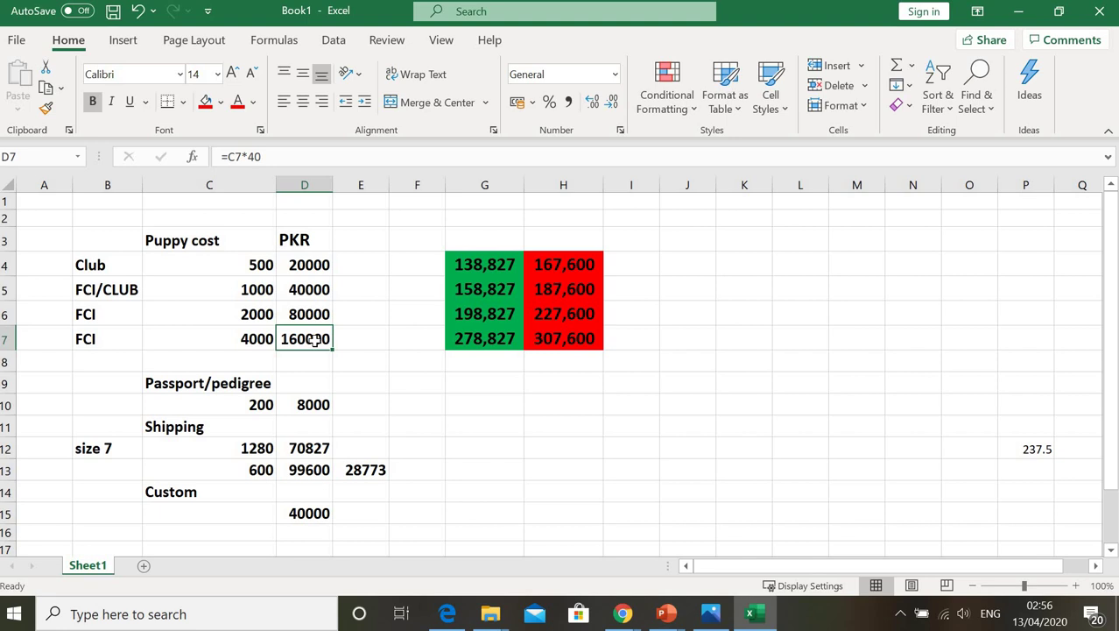
left_click(314, 402)
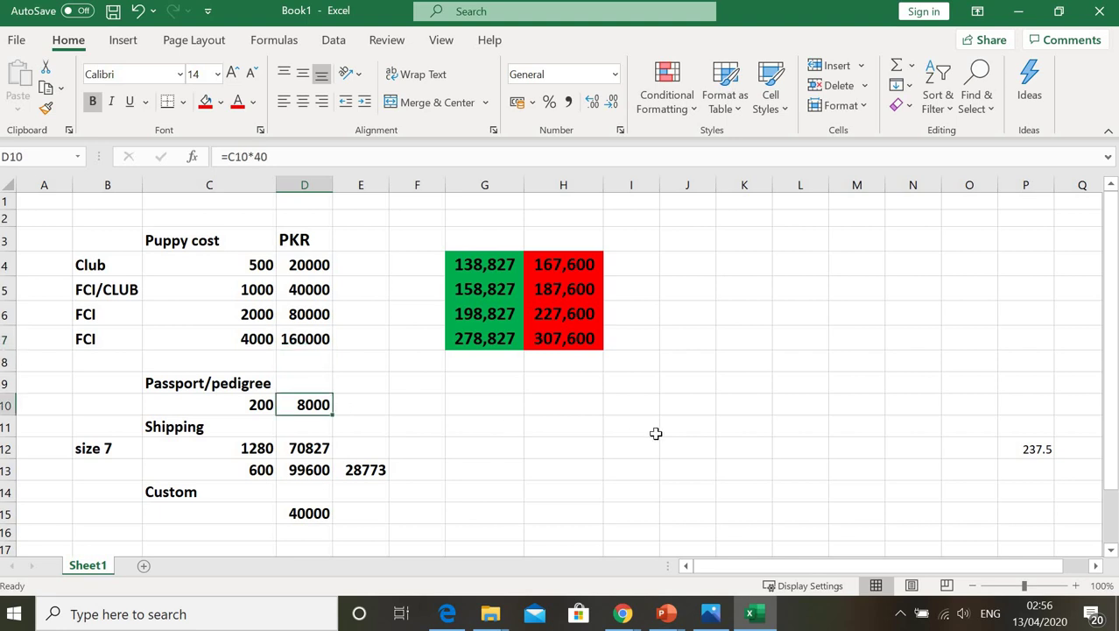
Examine the size 7 shipping cost, the second shipping amount with their PKR conversions, and the custom charge.
left_click(88, 443)
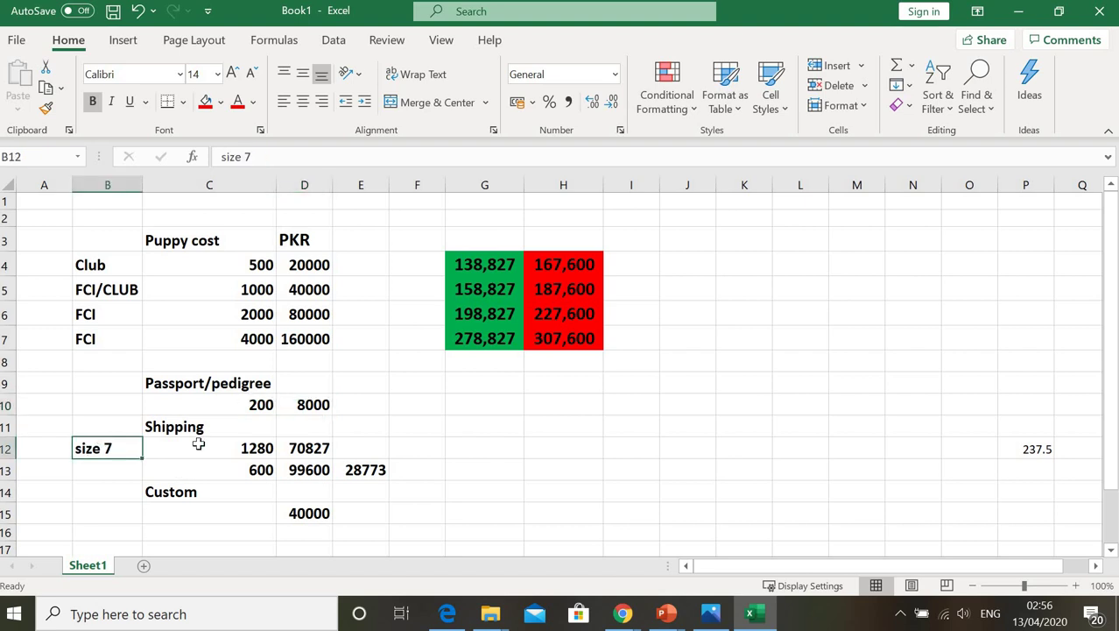
left_click(215, 445)
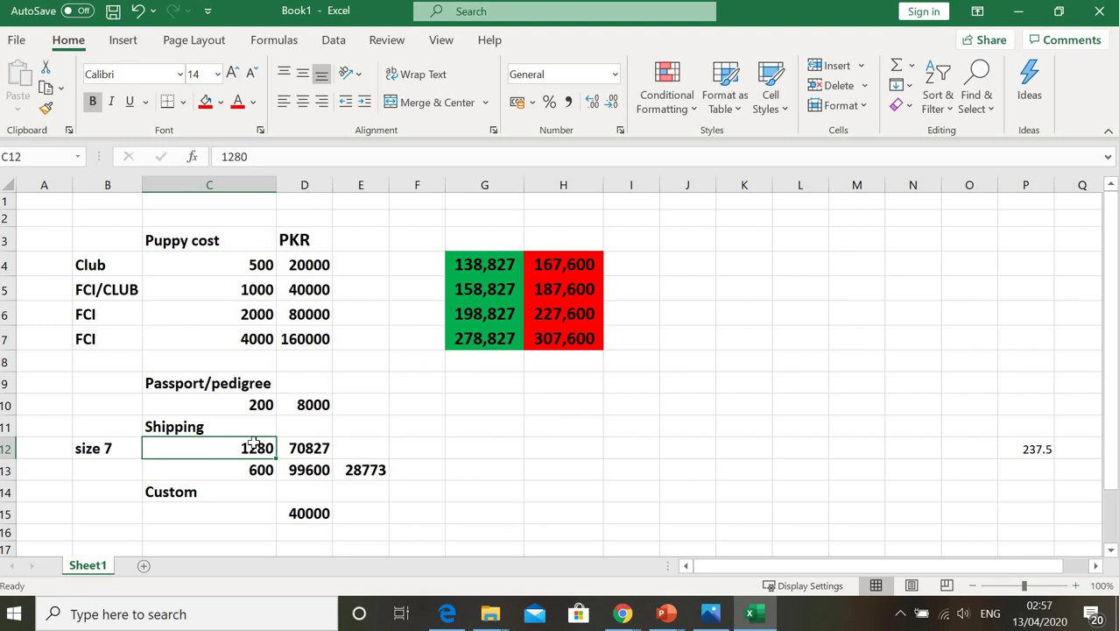
left_click(315, 448)
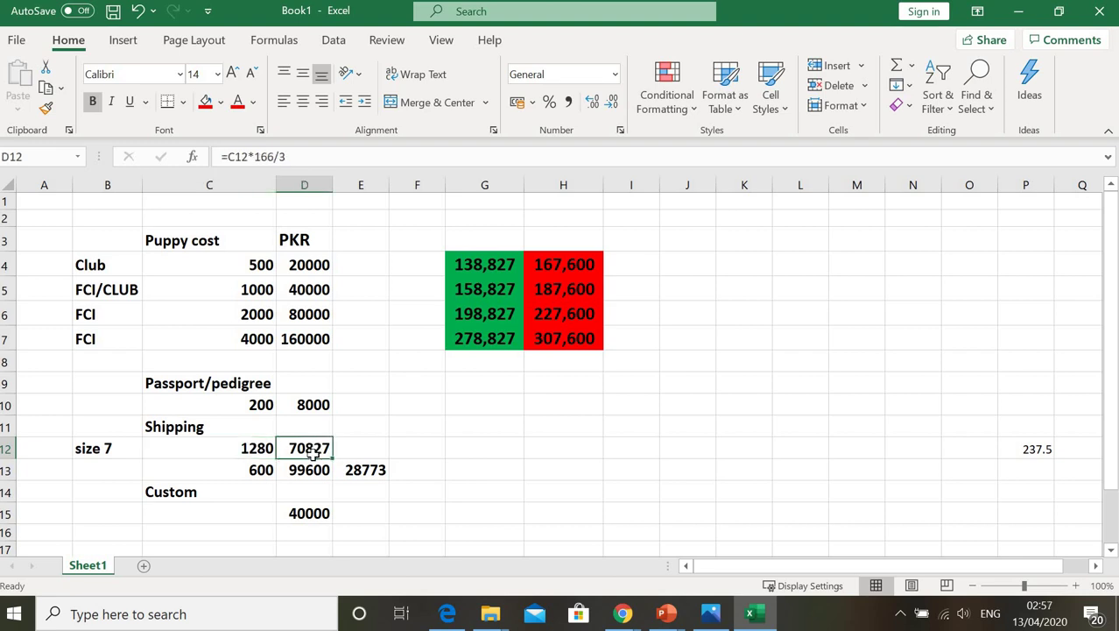
left_click(259, 449)
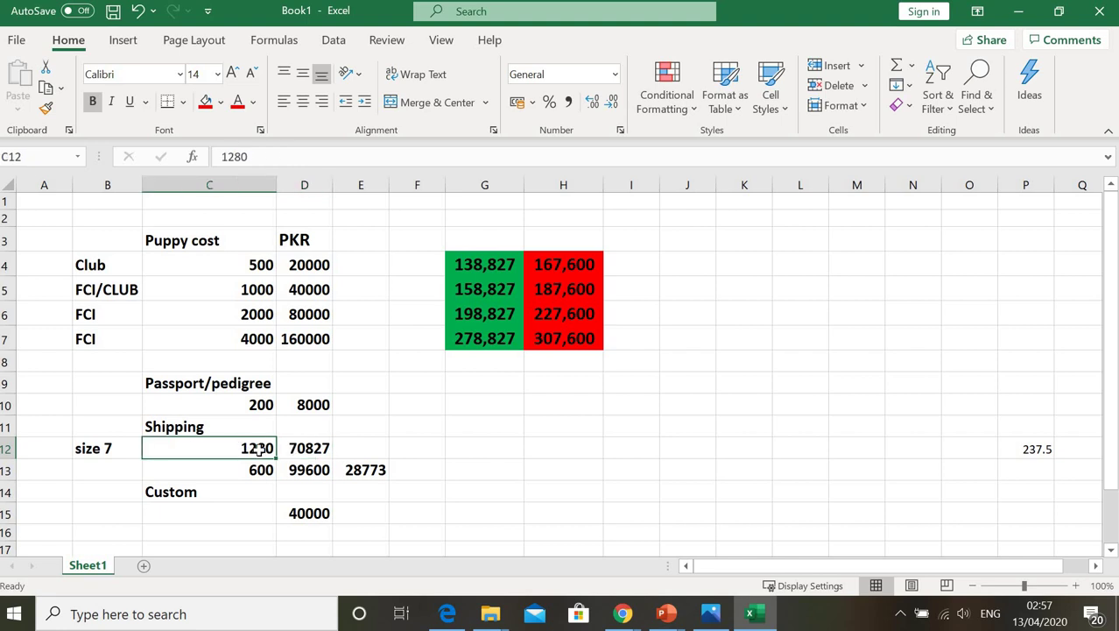
left_click(320, 447)
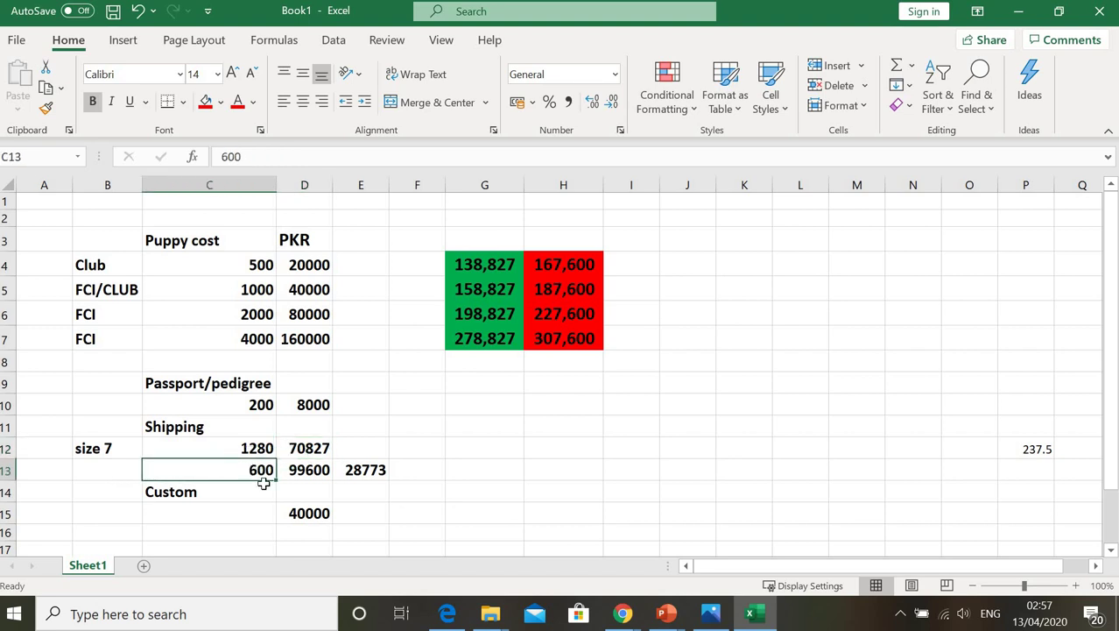
left_click(322, 470)
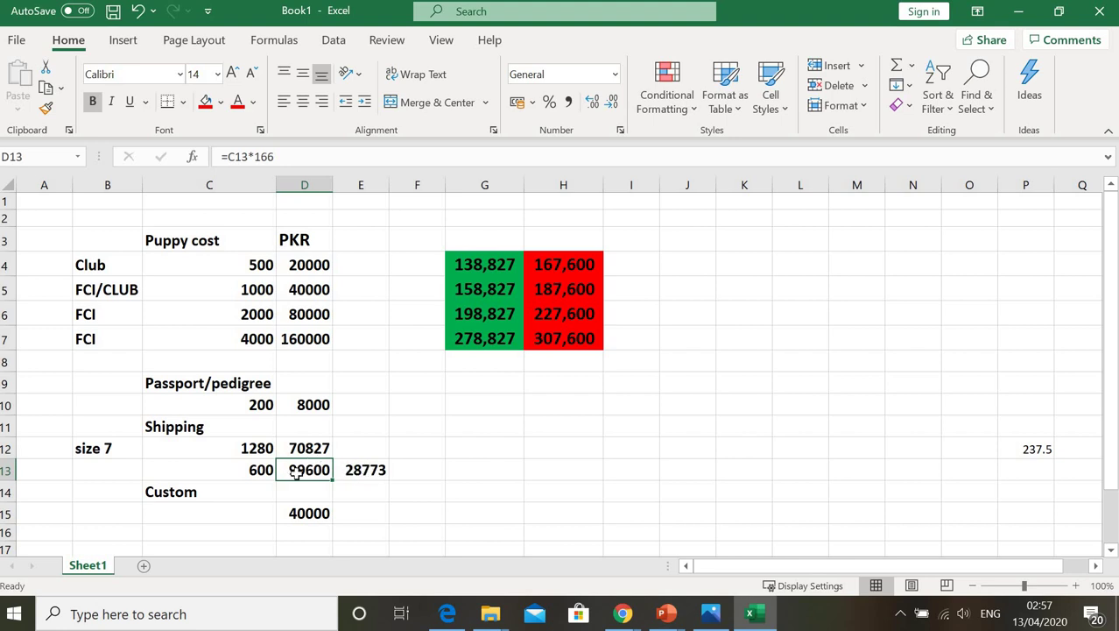
left_click(320, 514)
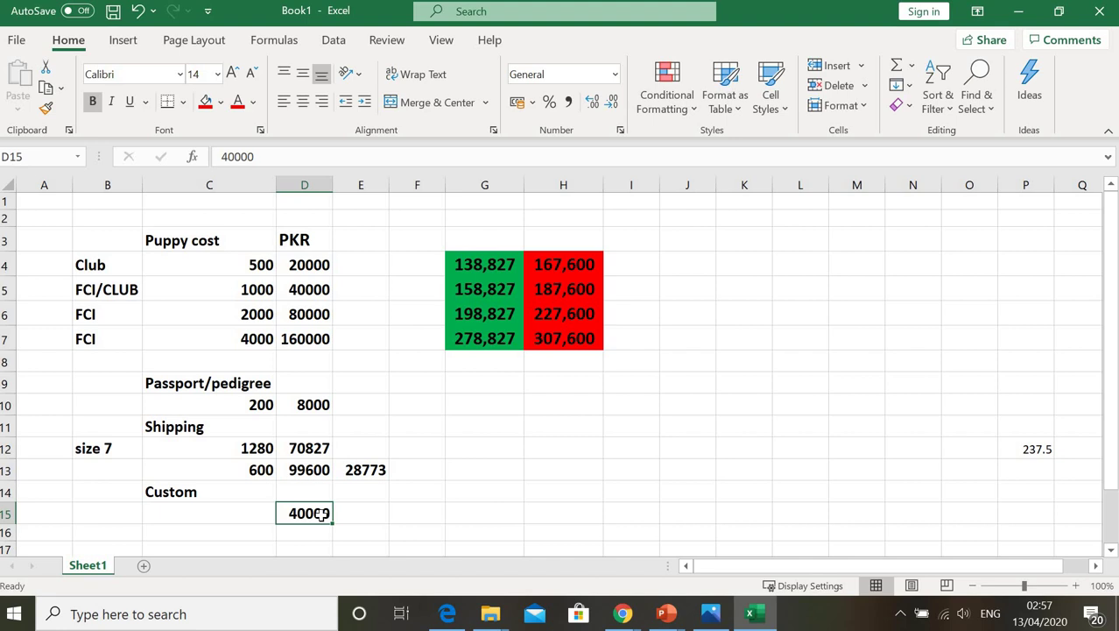
Inspect the total cost formulas in the green cells G4:G7 and the red cells H4 and H7.
left_click(500, 264)
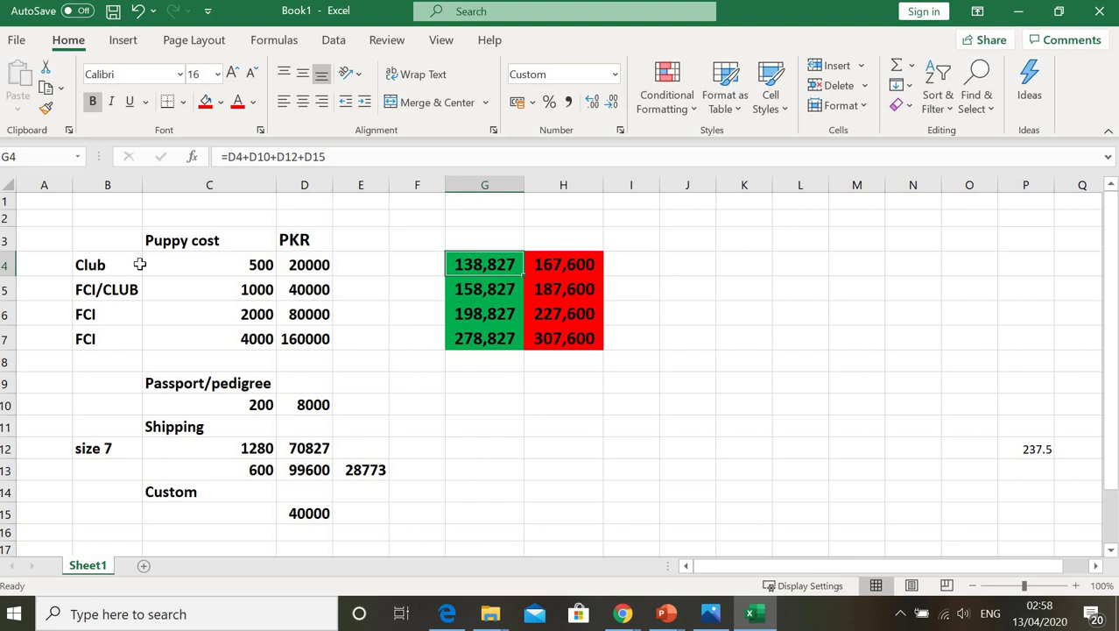
left_click(507, 292)
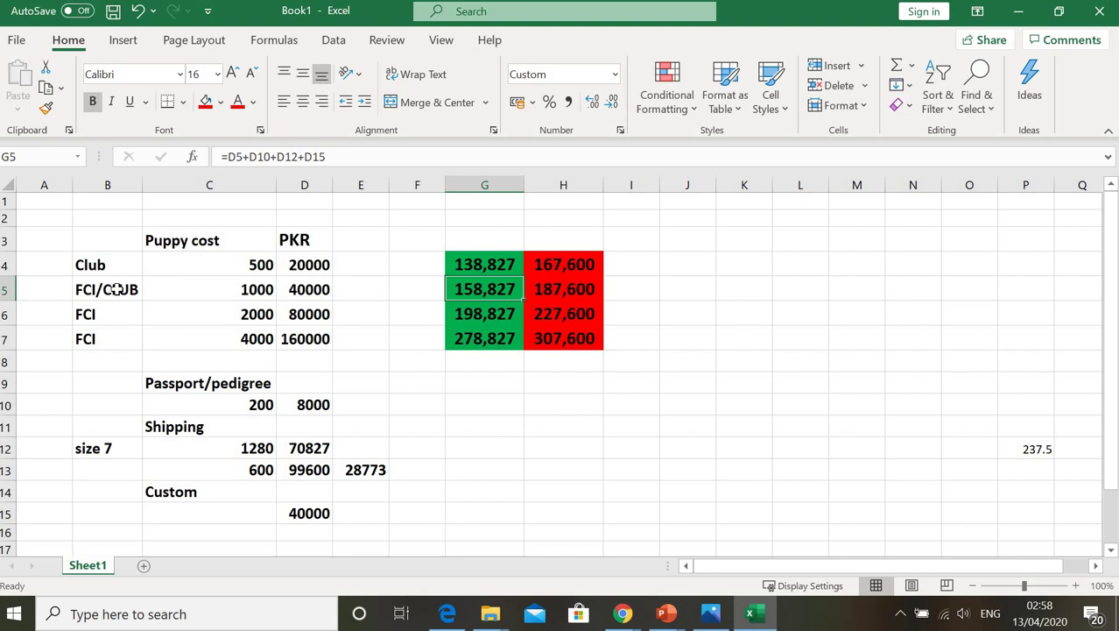
left_click(474, 317)
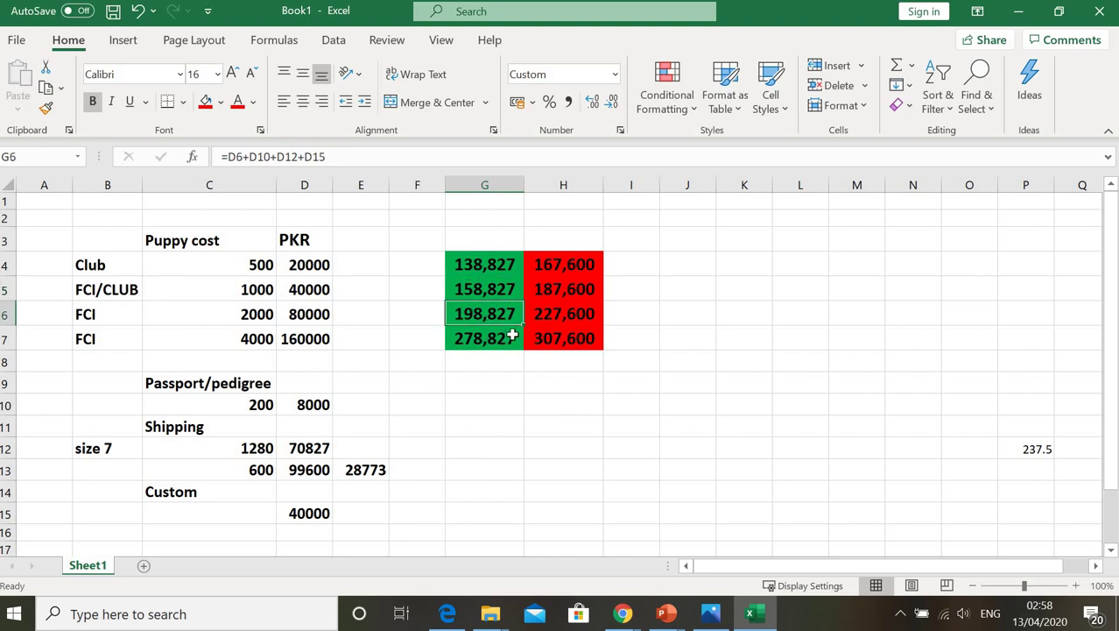
left_click(511, 340)
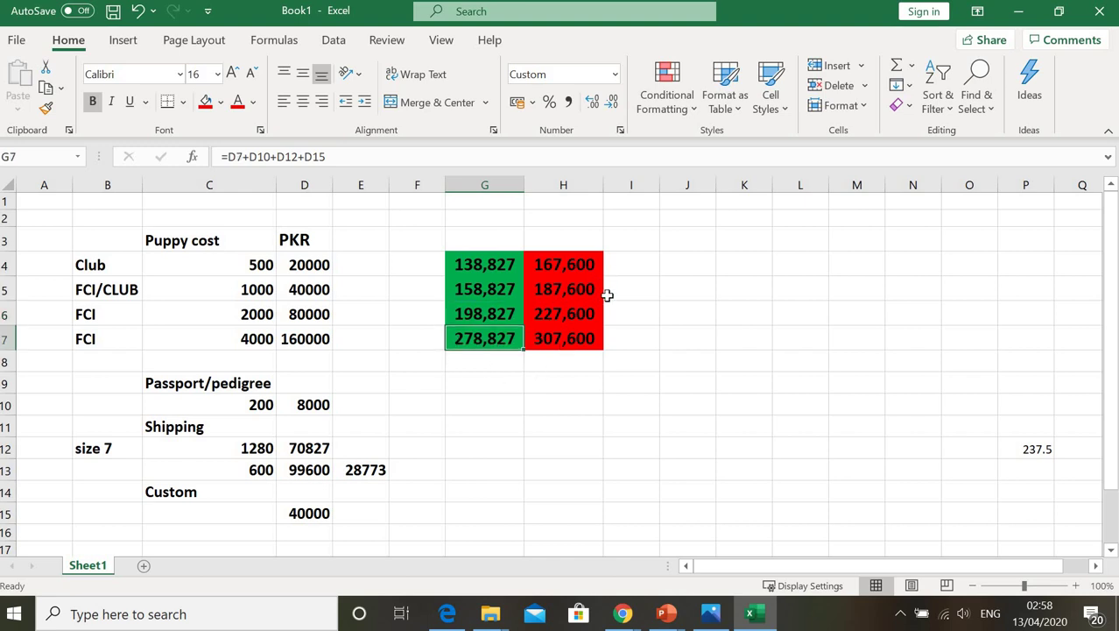
left_click(589, 264)
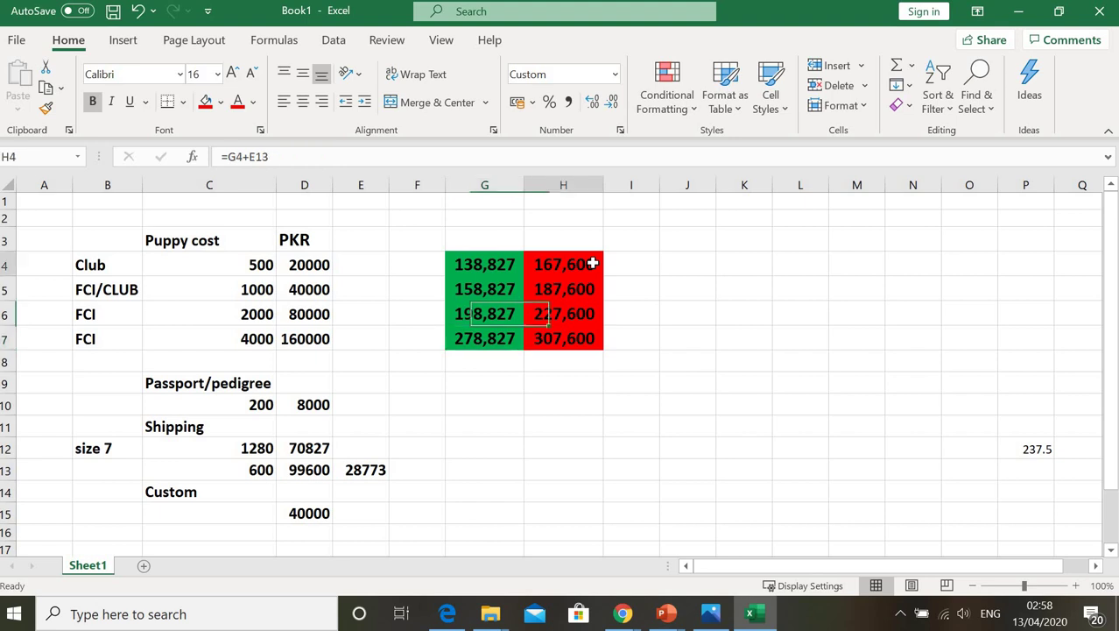
left_click(582, 339)
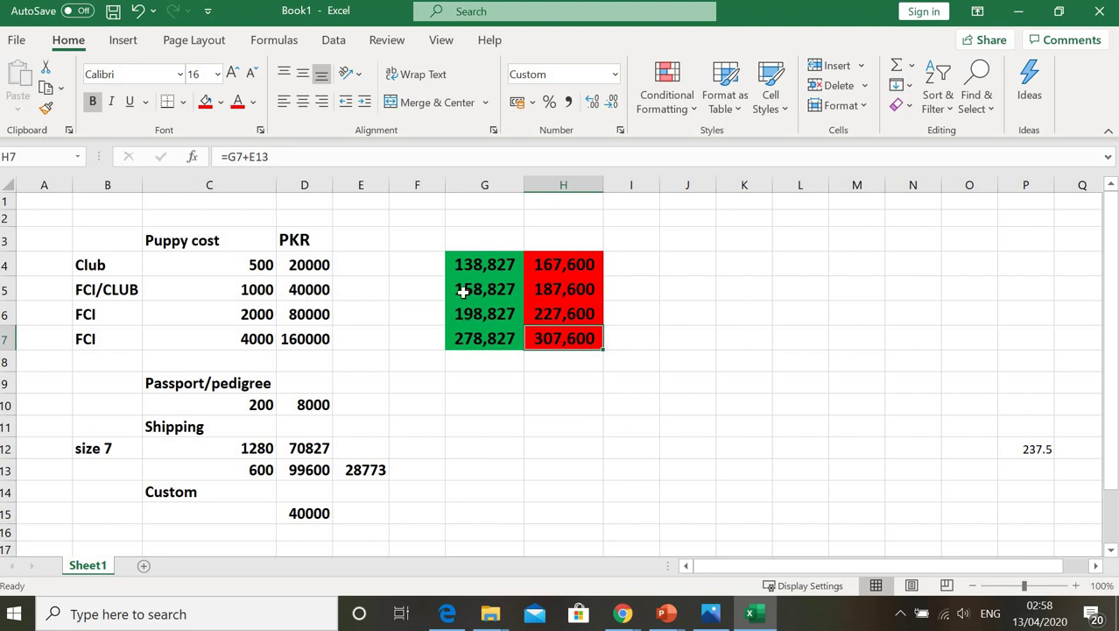
Highlight the middle-range totals in G5:G6 and H5:H6, and clear the highlight by selecting empty cell J6.
left_click_drag(462, 292, 497, 314)
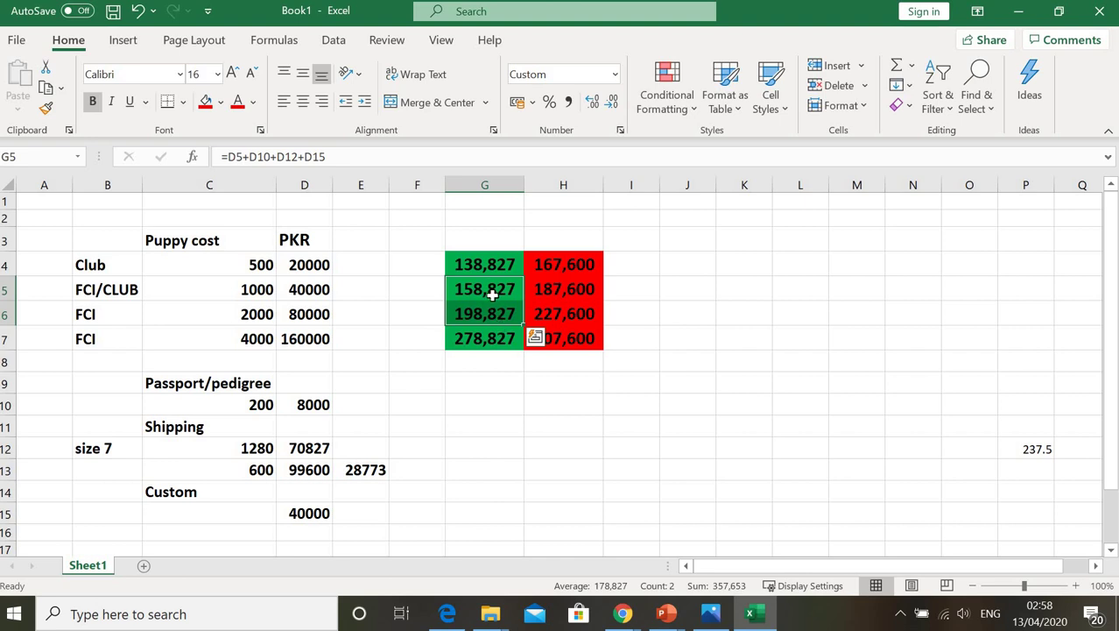
left_click_drag(561, 288, 575, 313)
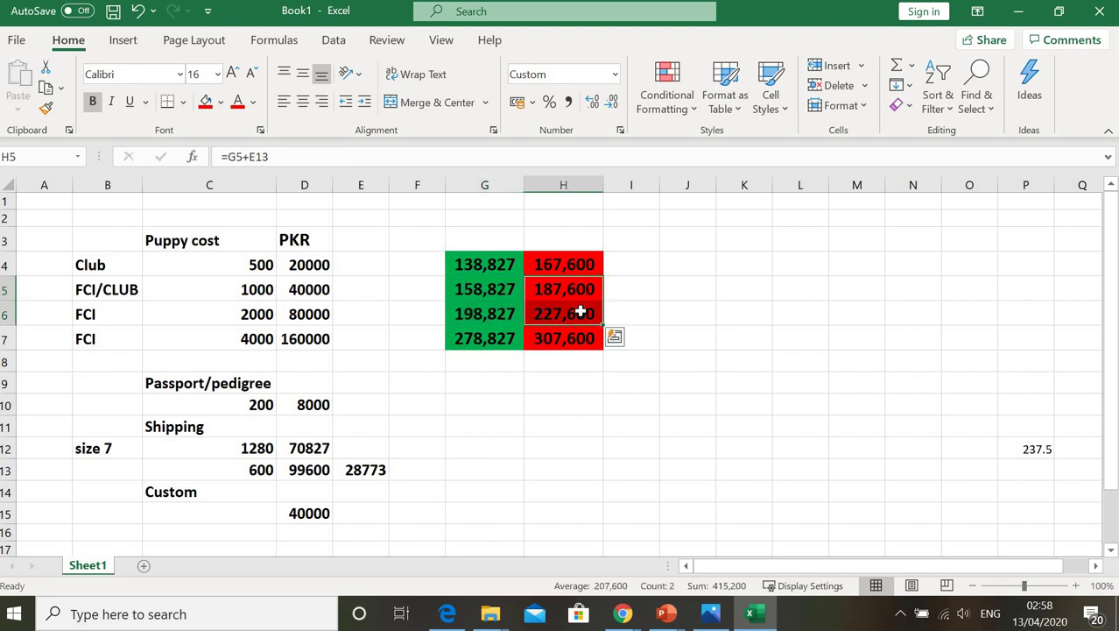
left_click(681, 309)
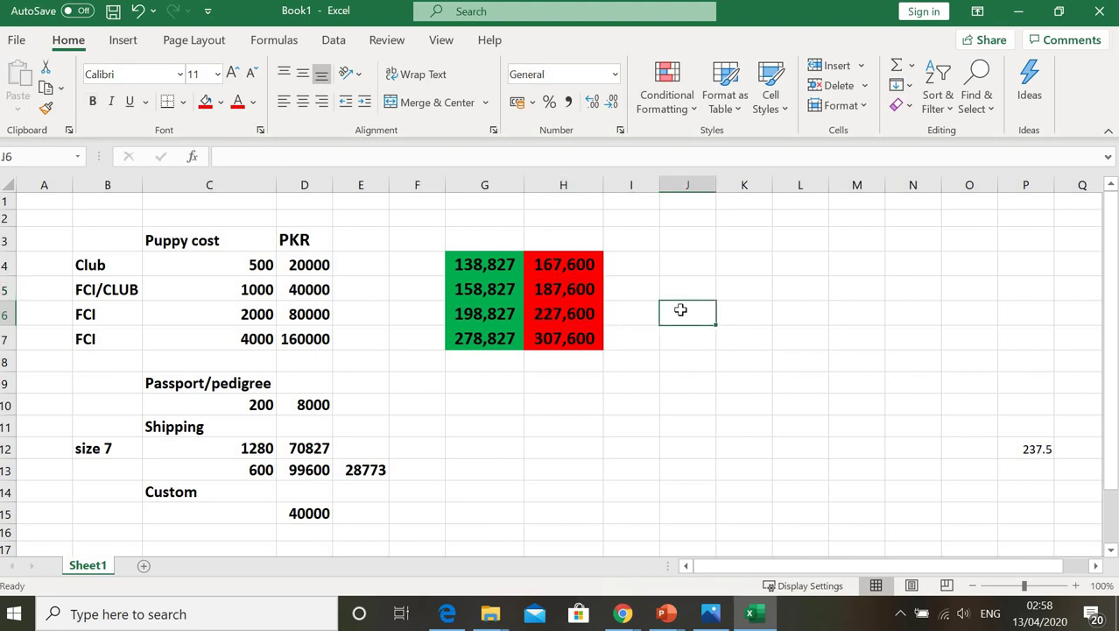